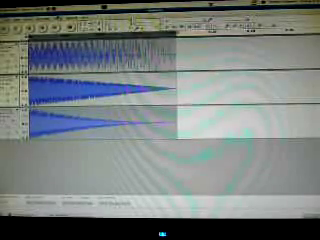
# Apply filter and fade effects from the Effect menu to the lower noise tracks.
pyautogui.click(58, 11)
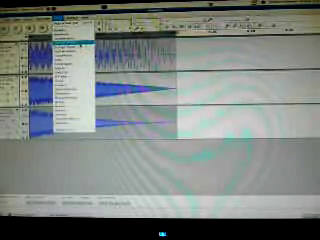
pyautogui.click(65, 45)
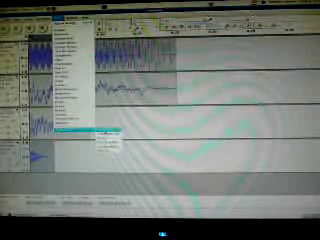
pyautogui.click(108, 140)
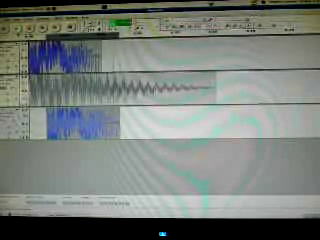
# Select the entire middle decaying-chirp track for effect processing.
pyautogui.click(12, 85)
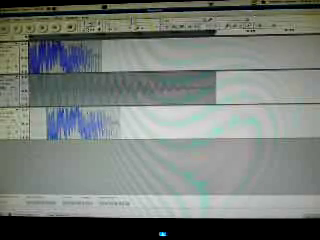